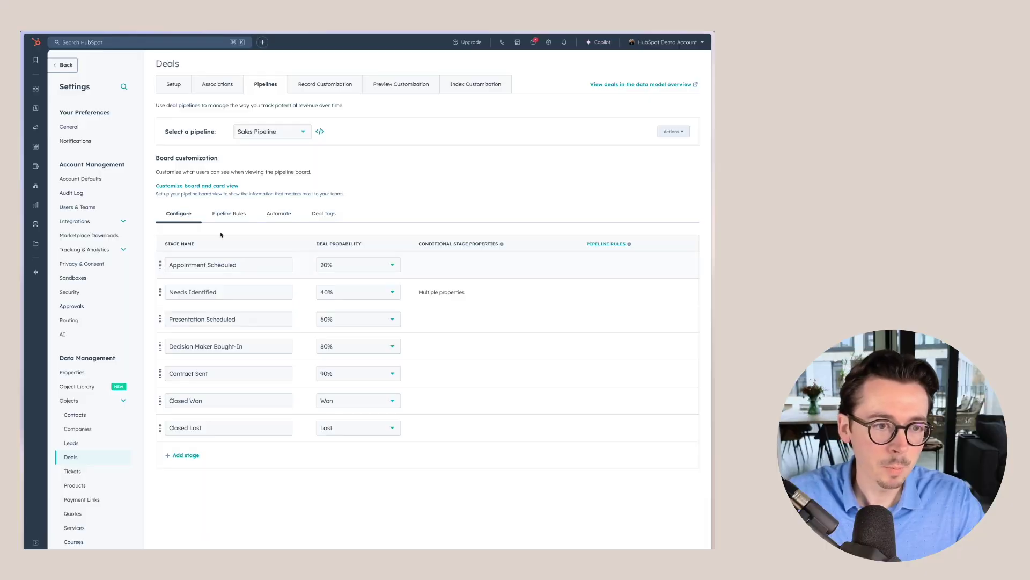
# - Add a stage named 'Connect call finished' and move it above Appointment Scheduled
pyautogui.click(186, 455)
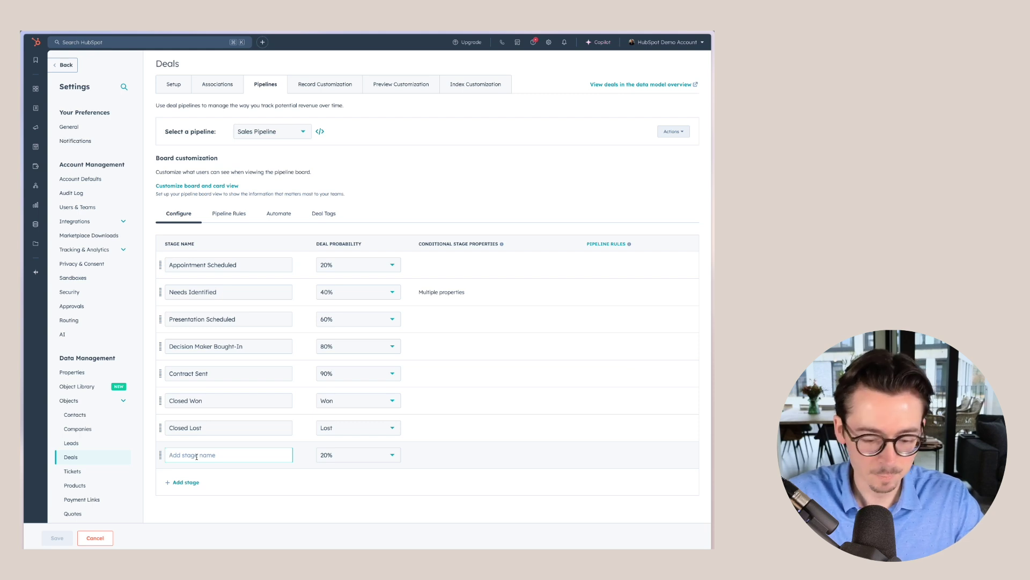
pyautogui.write('Connect cal')
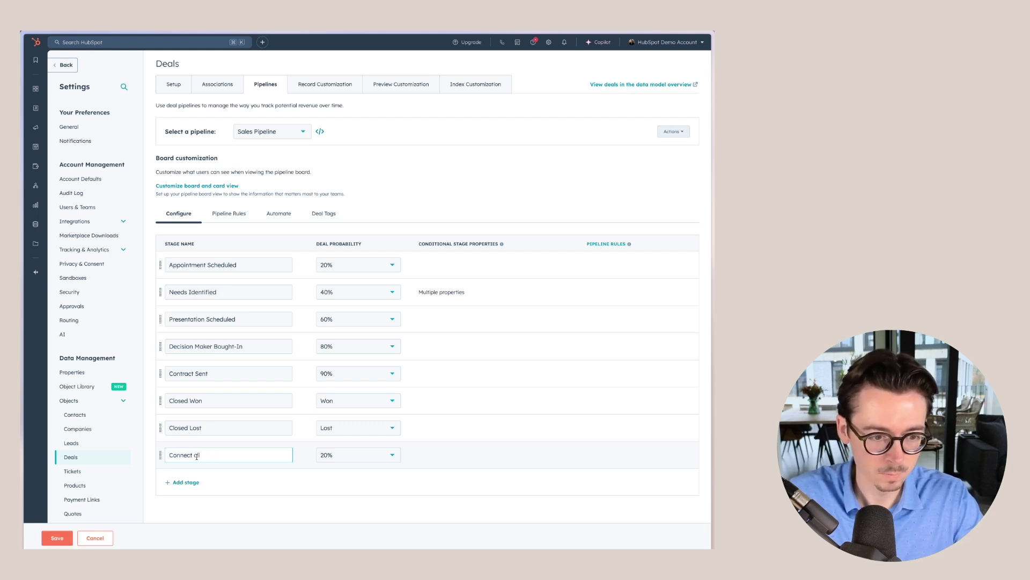
pyautogui.write('ll scheduled')
pyautogui.moveTo(209, 465)
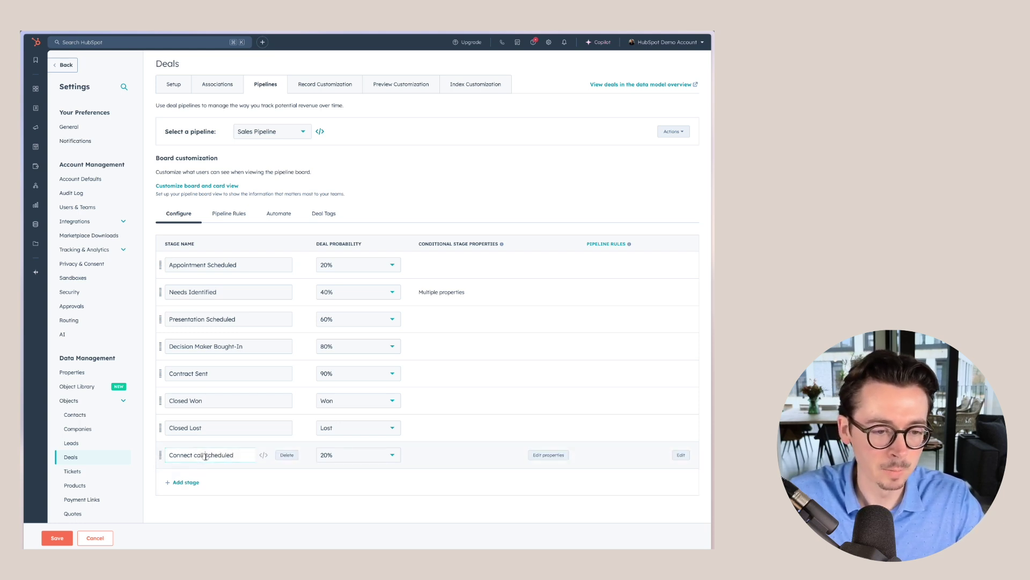
pyautogui.moveTo(205, 456); pyautogui.dragTo(246, 456)
pyautogui.write('finished')
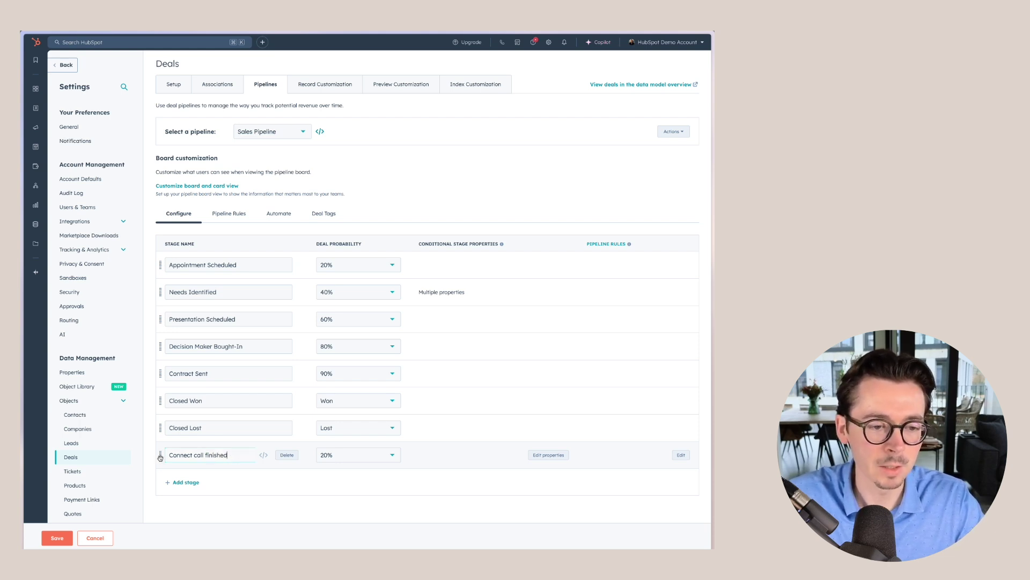
pyautogui.moveTo(161, 456); pyautogui.dragTo(162, 267)
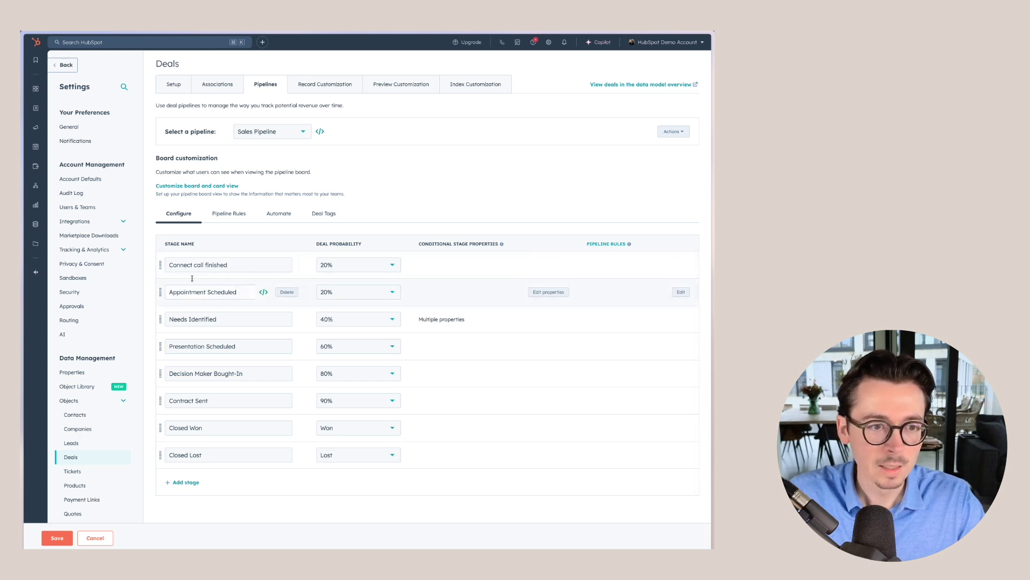
# - Delete the Connect call finished stage from the Sales Pipeline
pyautogui.click(288, 265)
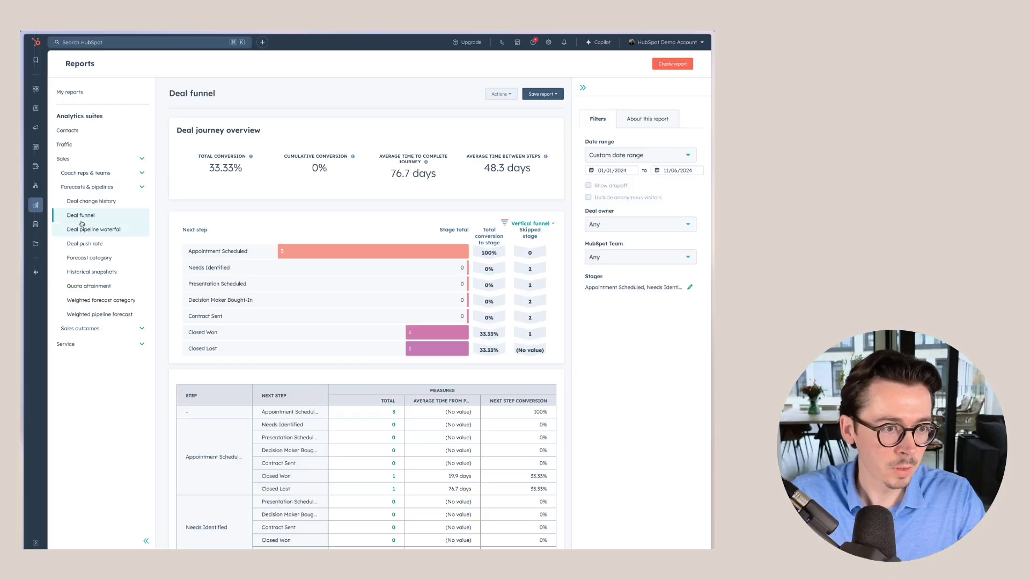
# - Open the Deal funnel report's start-date choices and scroll down the report
pyautogui.moveTo(35, 208)
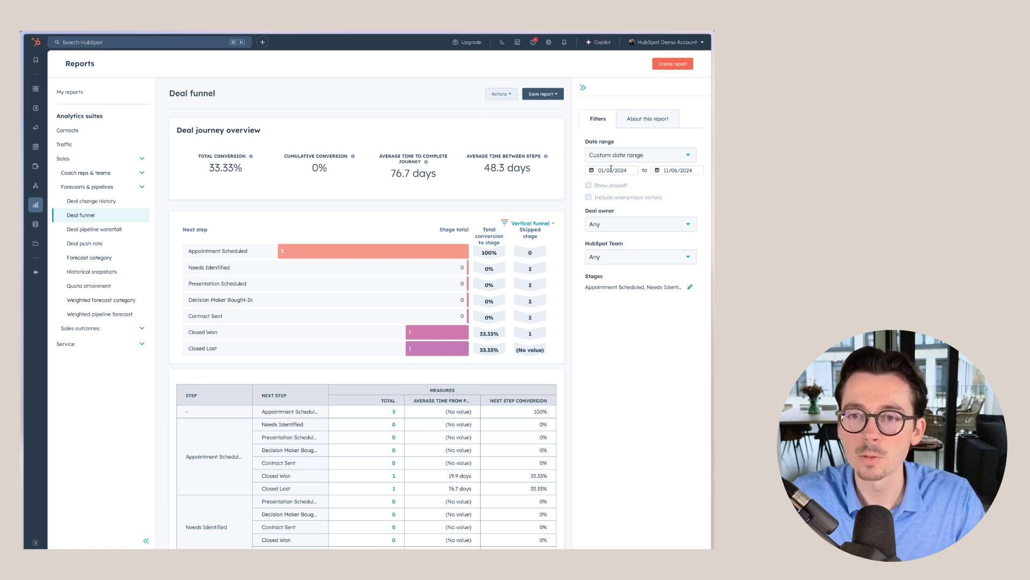
pyautogui.click(611, 169)
pyautogui.scroll(-2, 555, 247)
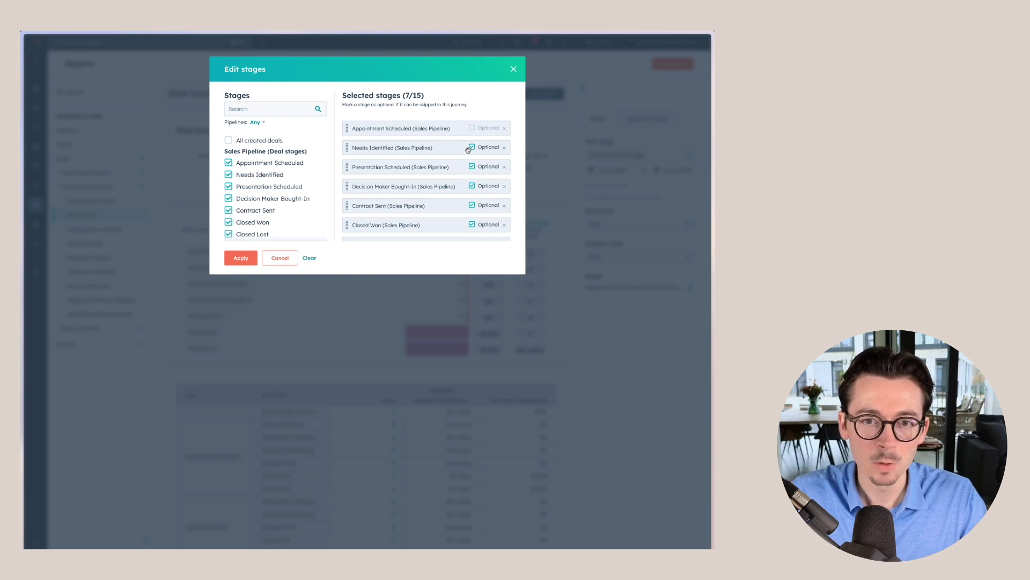
# - Remove the middle stages and Closed Lost, applying a funnel of Appointment Scheduled and Closed Won
pyautogui.click(505, 147)
pyautogui.click(504, 147)
pyautogui.click(505, 148)
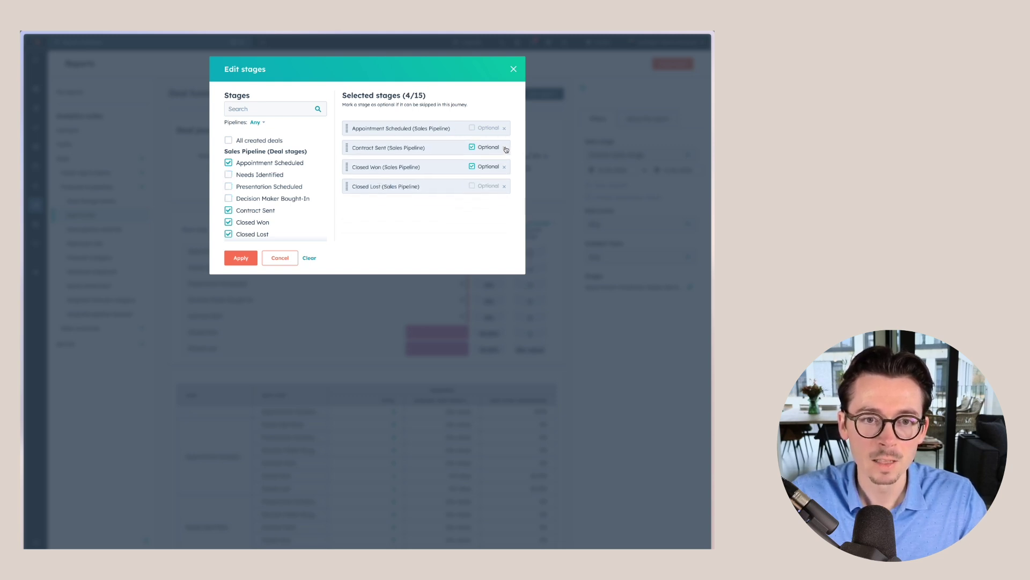
pyautogui.click(505, 148)
pyautogui.click(505, 167)
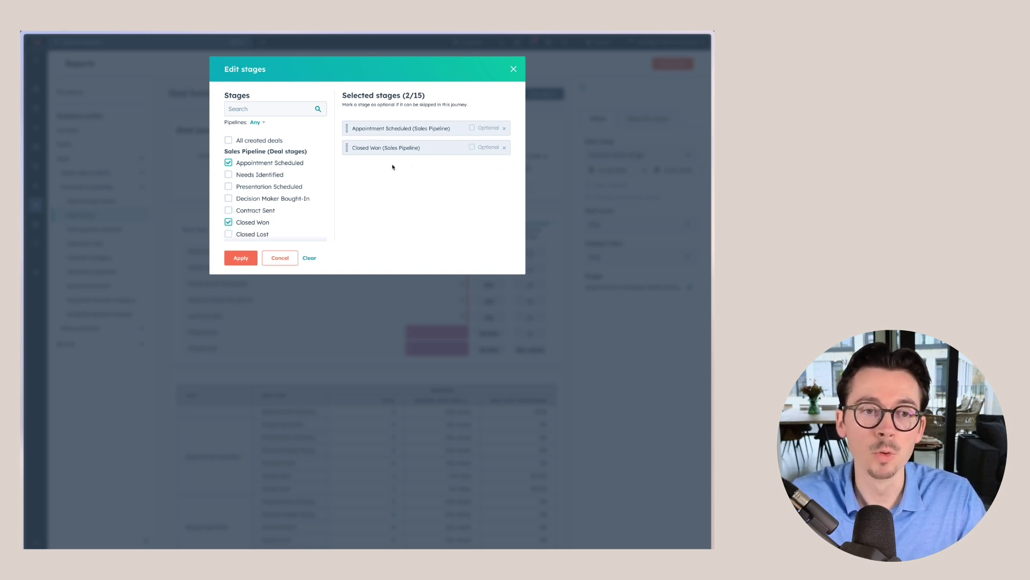
pyautogui.click(241, 257)
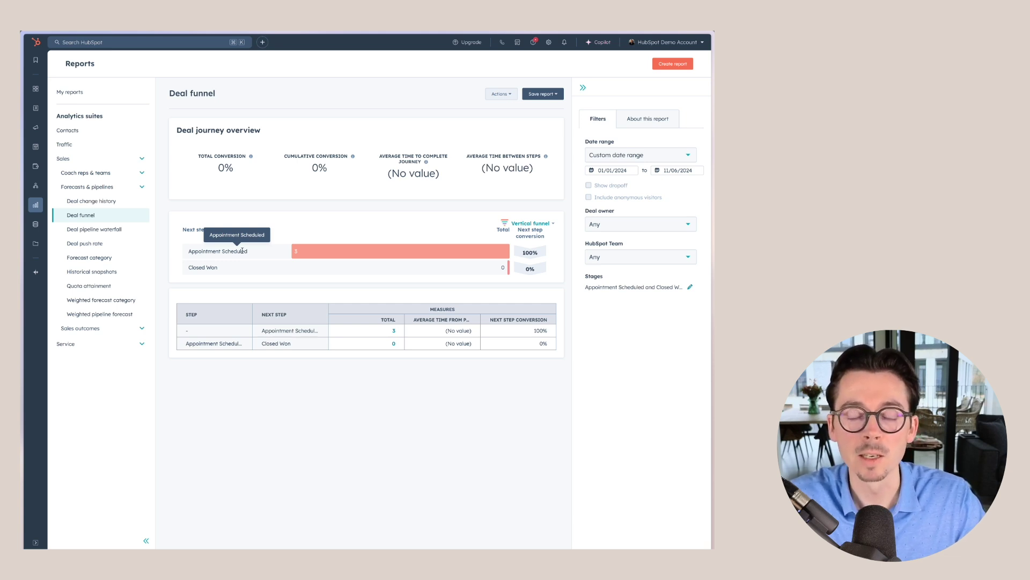
# - Back in pipeline settings, change Appointment Scheduled's deal probability from 20% to 30%
pyautogui.click(35, 60)
pyautogui.click(59, 120)
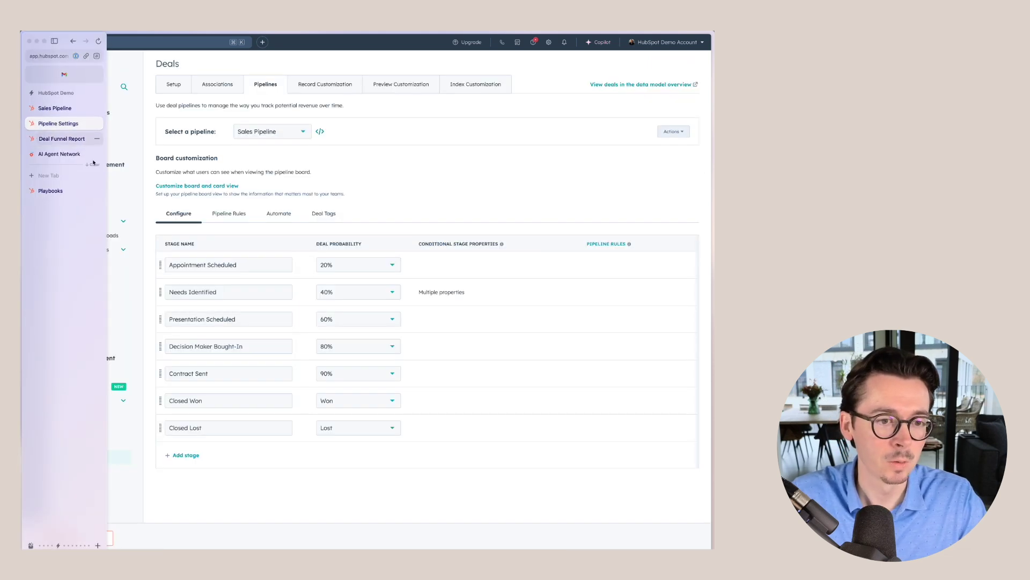
pyautogui.click(348, 265)
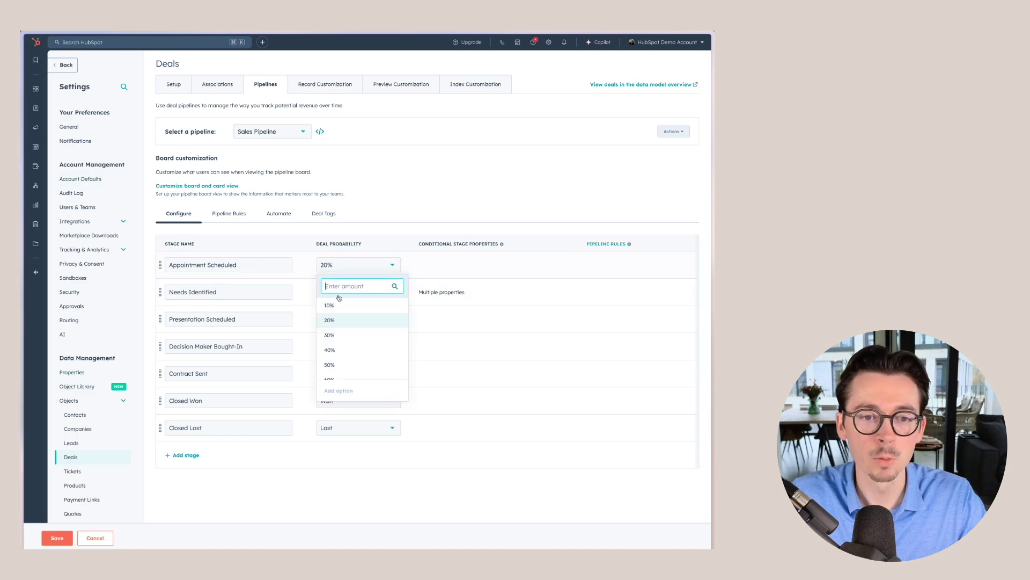
pyautogui.click(339, 326)
pyautogui.click(380, 210)
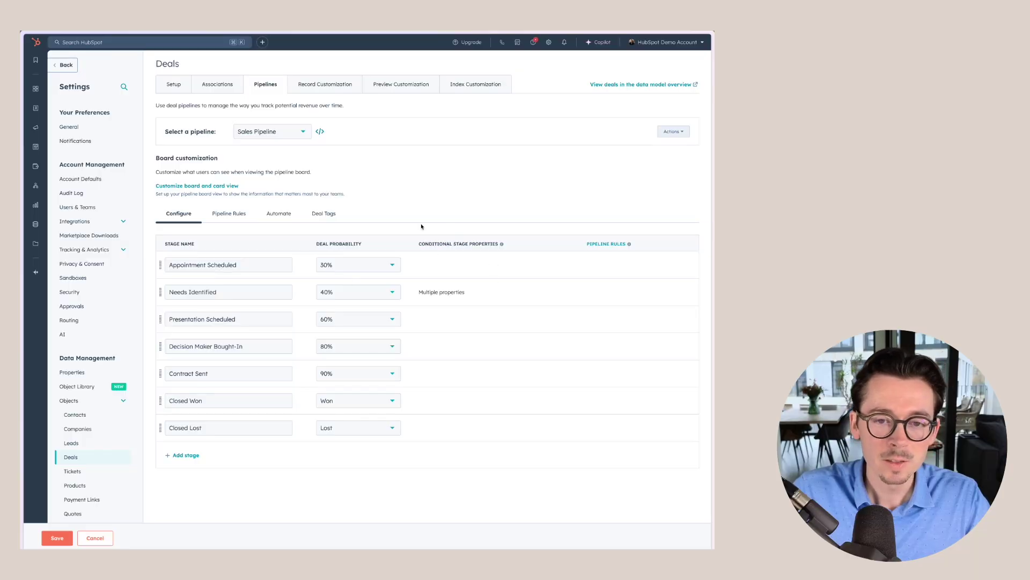
pyautogui.moveTo(456, 263)
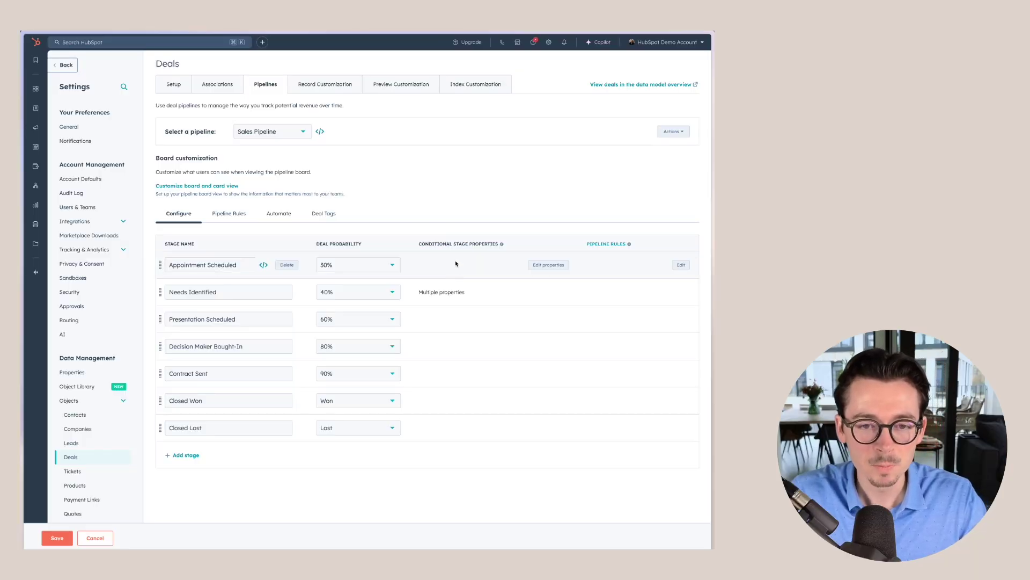
pyautogui.moveTo(426, 300)
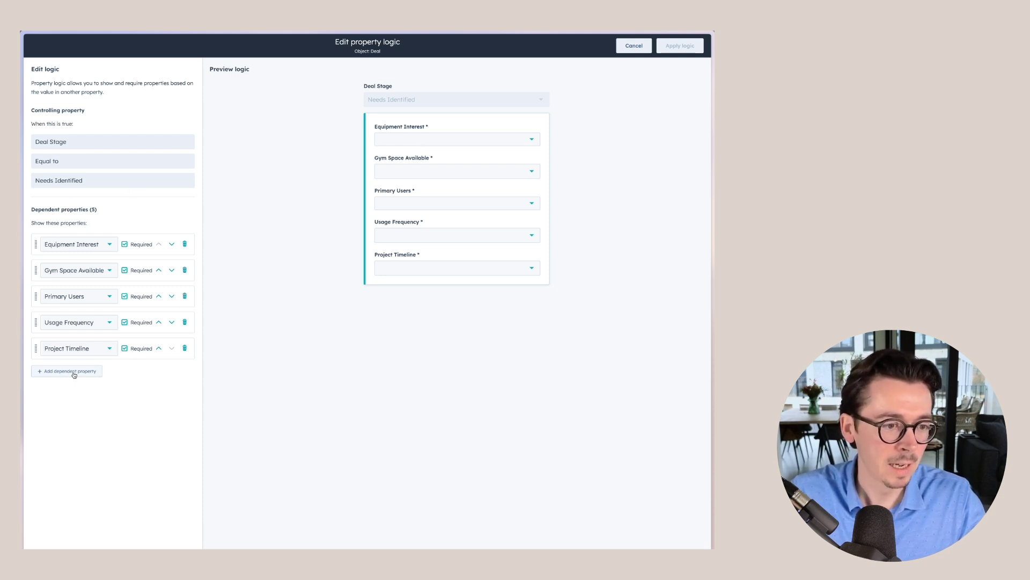
pyautogui.click(185, 349)
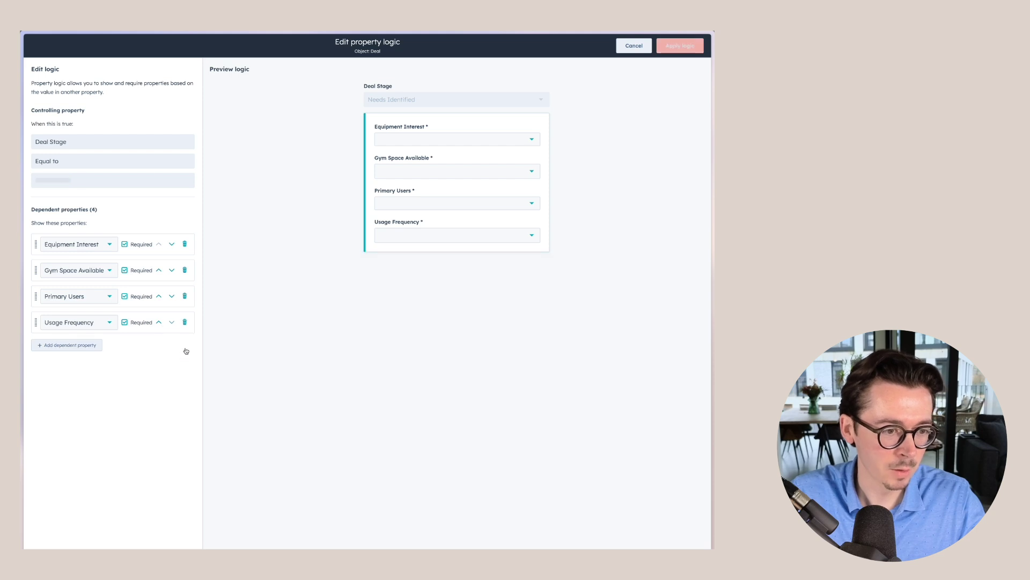
pyautogui.click(66, 346)
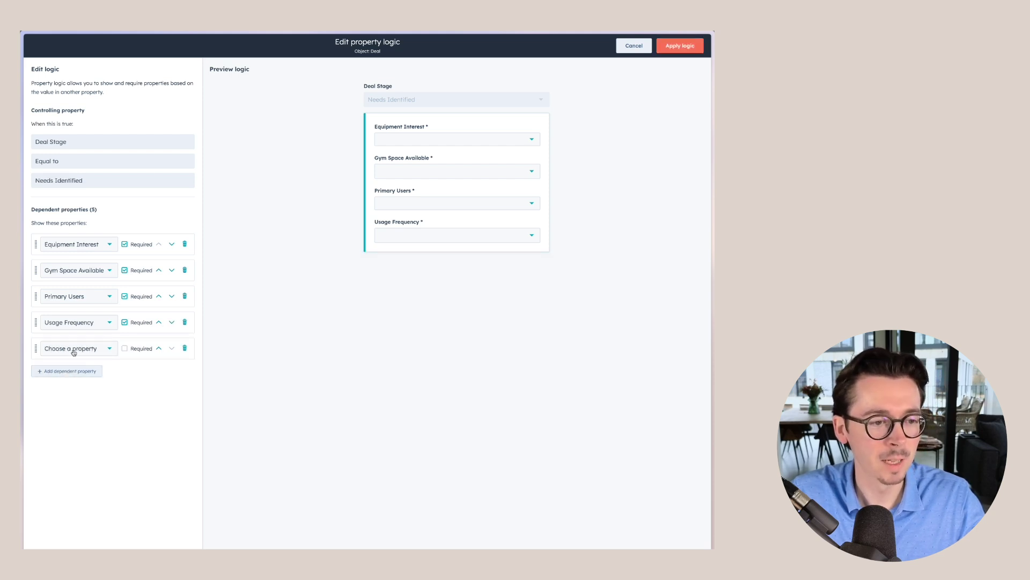
pyautogui.click(73, 350)
pyautogui.write('project')
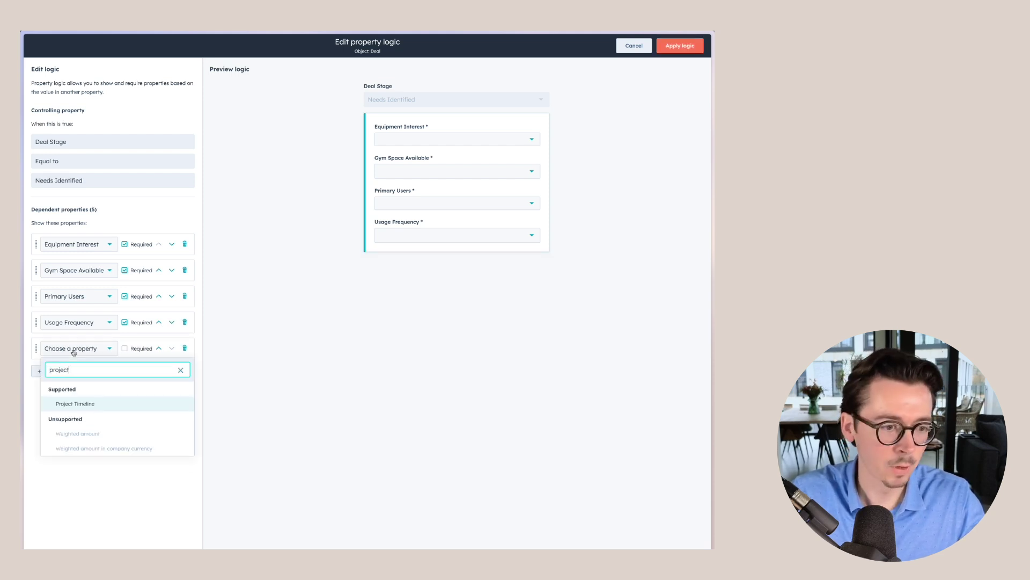
pyautogui.click(67, 405)
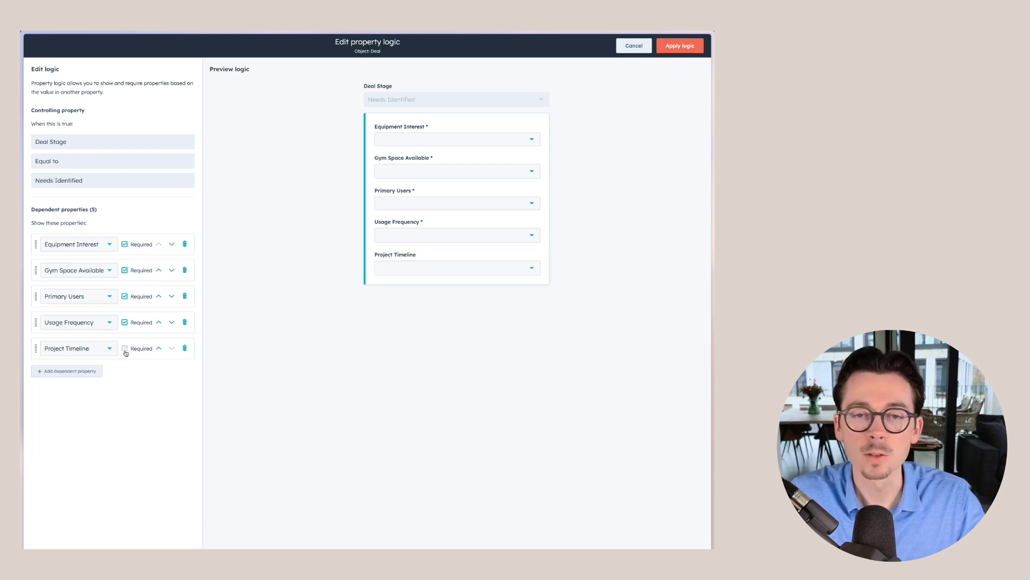
pyautogui.click(125, 350)
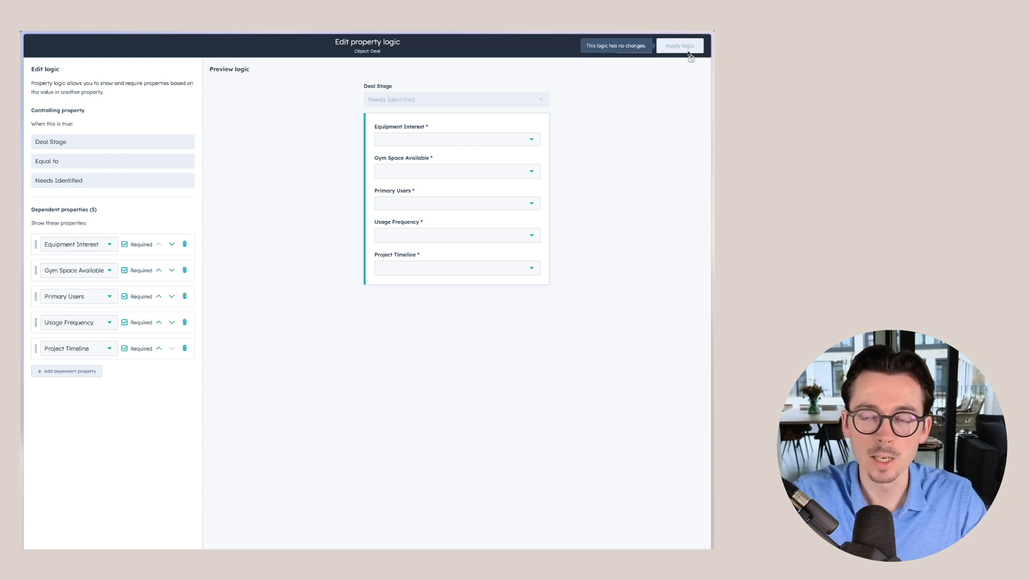
# - Discard the property logic edits, save the pipeline, and go to the Deals board
pyautogui.click(636, 47)
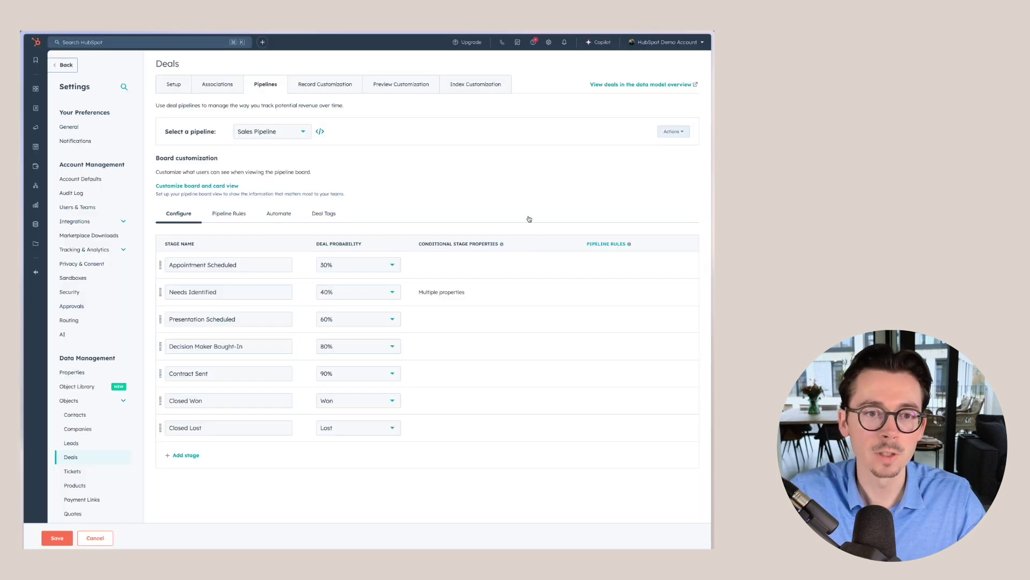
pyautogui.moveTo(477, 288)
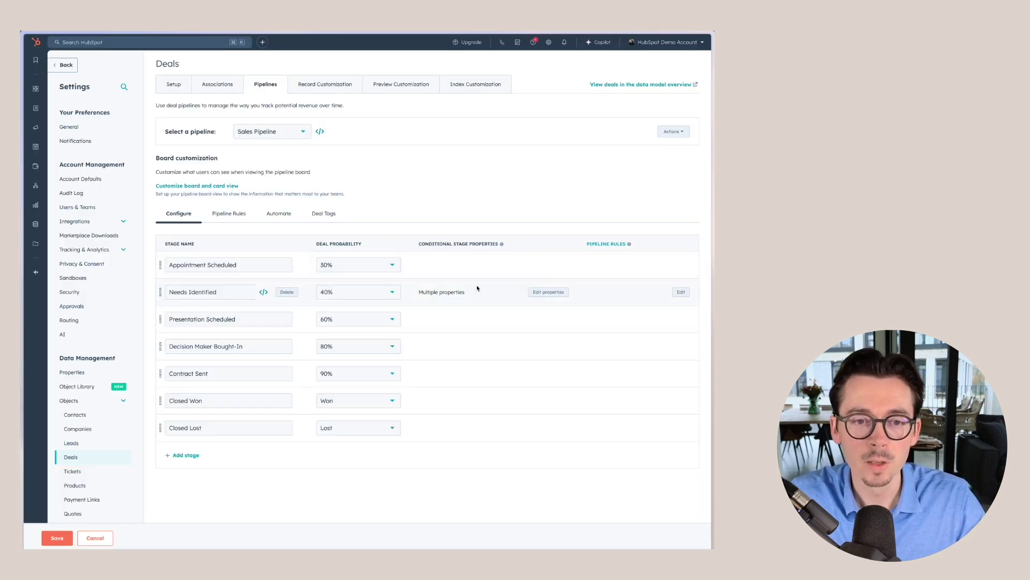
pyautogui.click(56, 538)
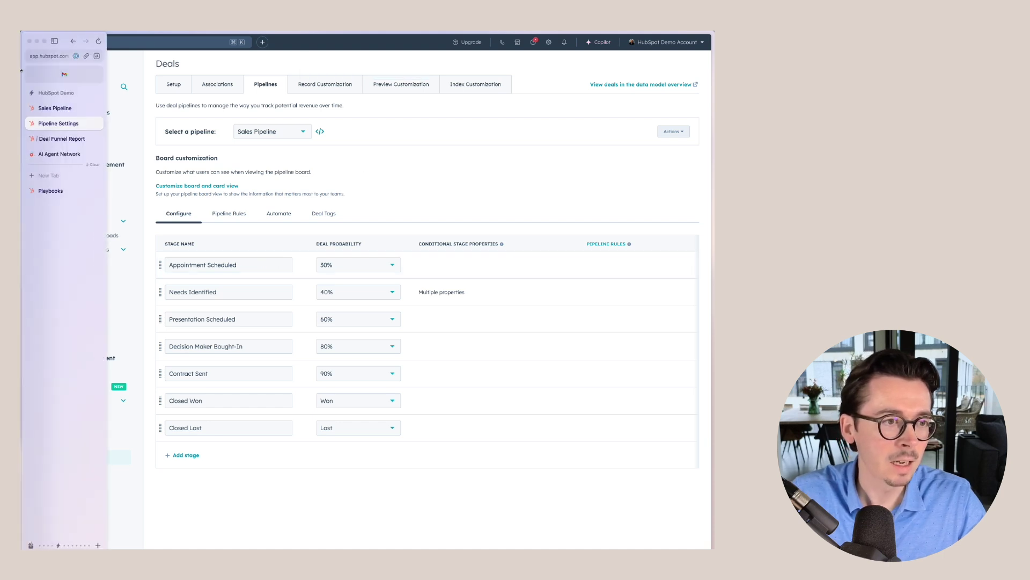
pyautogui.click(64, 108)
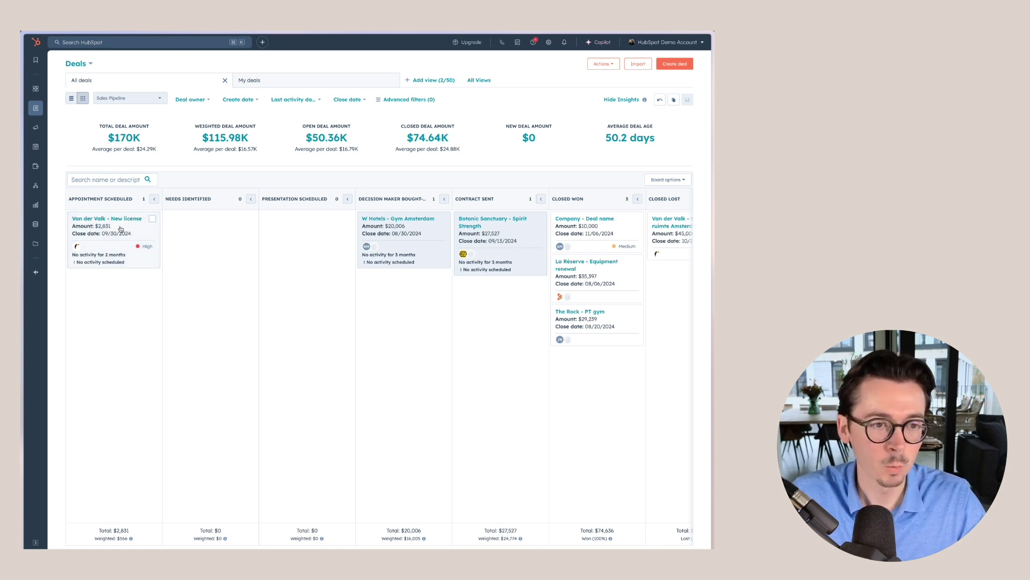
pyautogui.moveTo(120, 229); pyautogui.dragTo(226, 232)
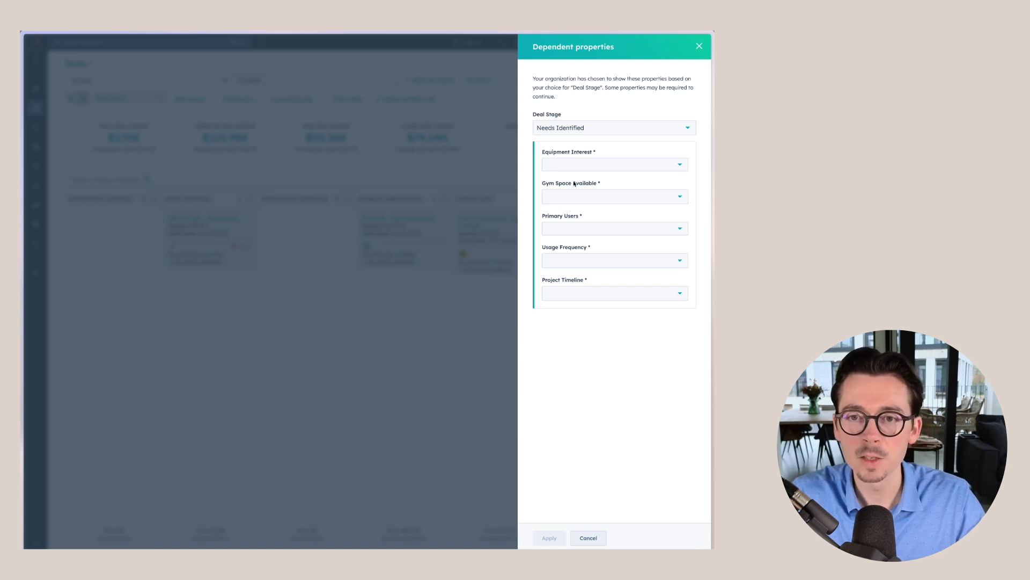
pyautogui.click(589, 167)
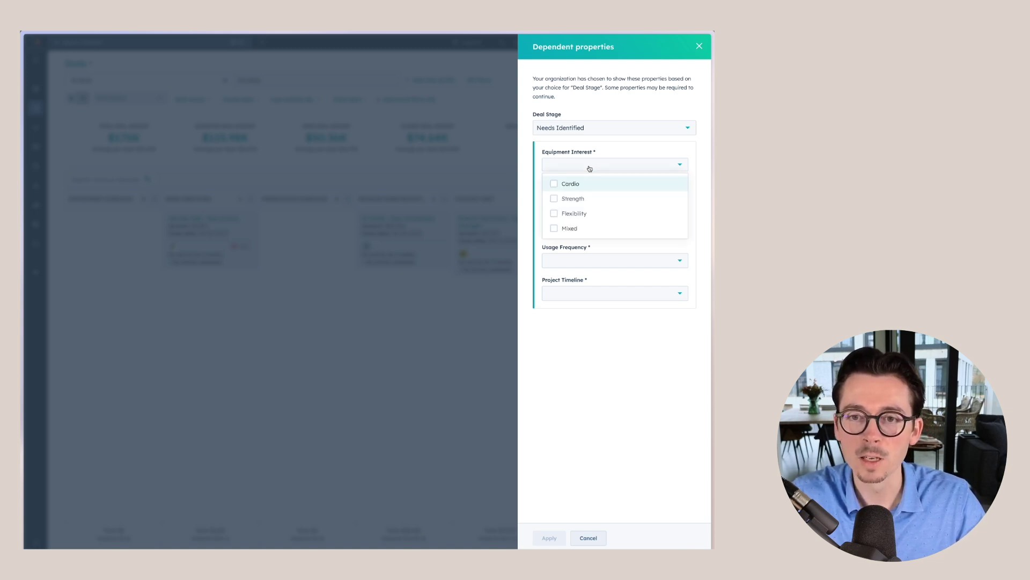
pyautogui.click(608, 151)
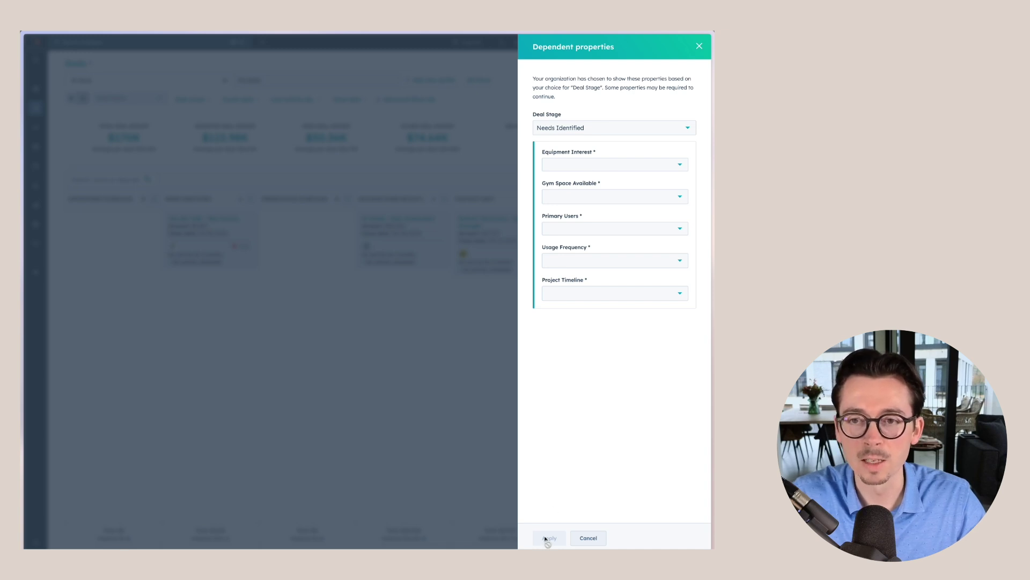
pyautogui.click(577, 170)
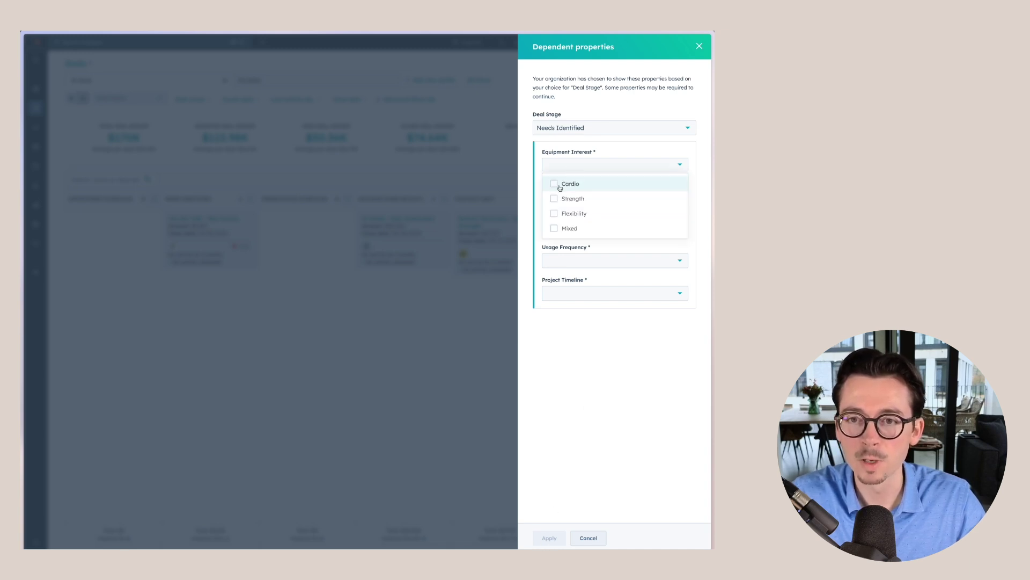
pyautogui.click(558, 185)
pyautogui.click(607, 140)
pyautogui.click(583, 198)
pyautogui.click(564, 248)
pyautogui.click(581, 229)
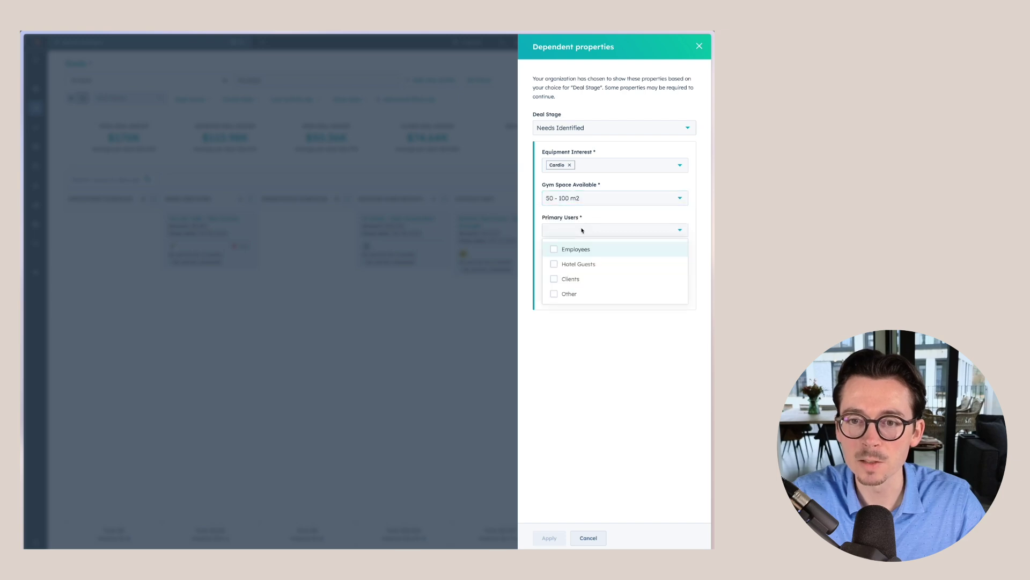
pyautogui.click(553, 269)
pyautogui.click(573, 368)
pyautogui.click(585, 262)
pyautogui.click(573, 298)
pyautogui.click(580, 295)
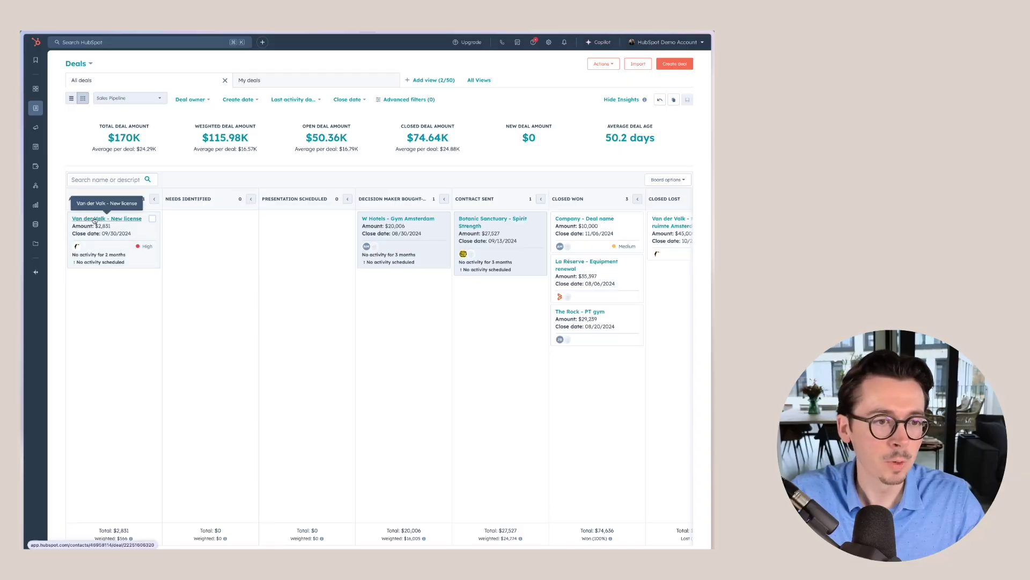
# - Move the Van der Valk - New license deal to the Needs Identified stage
pyautogui.click(94, 220)
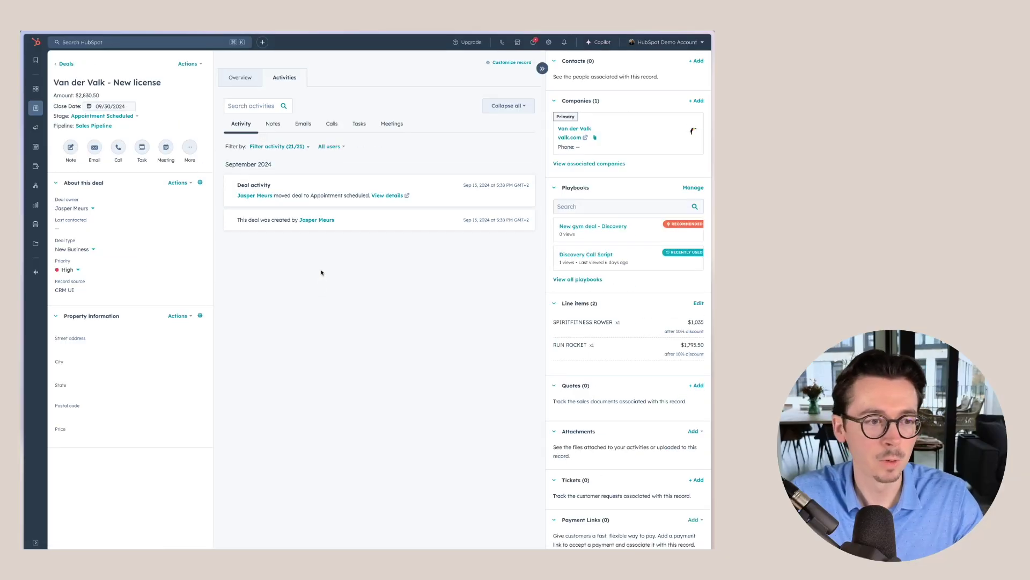
pyautogui.click(111, 117)
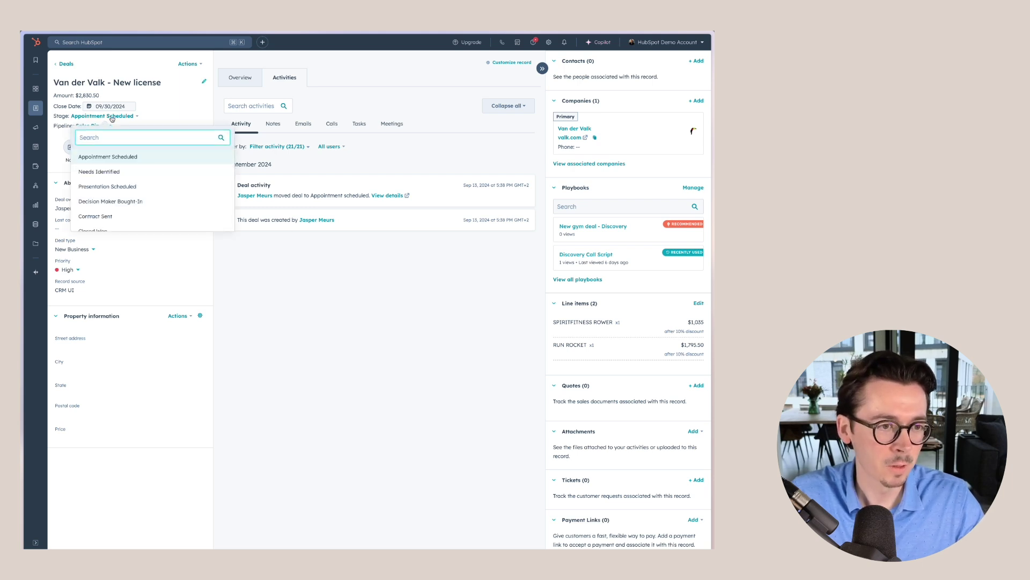
pyautogui.click(99, 172)
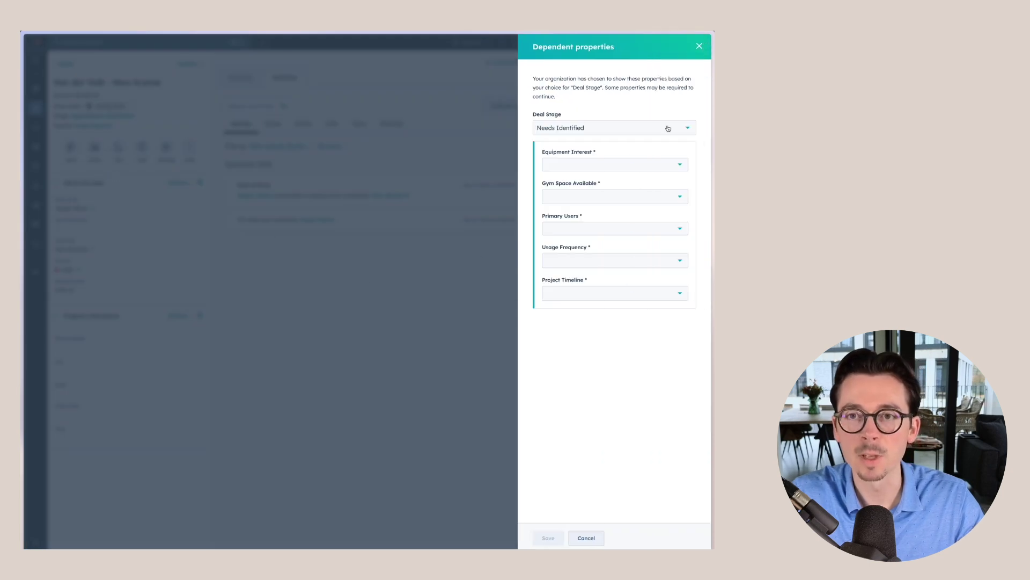
# - Set Equipment Interest to Strength, Gym Space to 50 - 100 m2, Primary Users to Hotel Guests
pyautogui.click(591, 163)
pyautogui.click(586, 202)
pyautogui.click(578, 332)
pyautogui.click(592, 198)
pyautogui.click(589, 243)
pyautogui.click(589, 231)
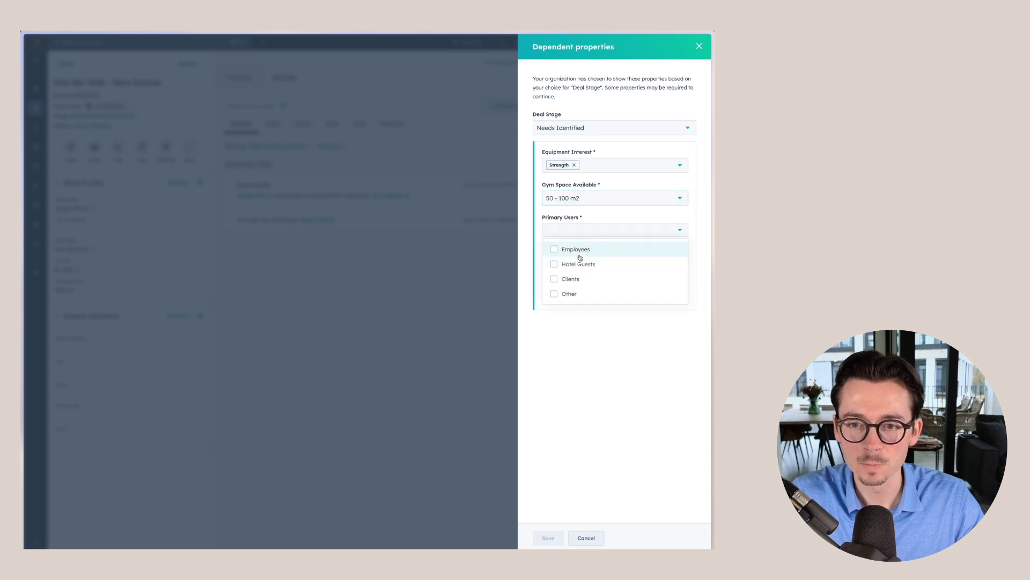
pyautogui.click(584, 265)
pyautogui.click(577, 343)
# - Set Usage Frequency to Several times a week, Project Timeline to 1-3 months, and save
pyautogui.click(571, 265)
pyautogui.click(563, 313)
pyautogui.click(589, 297)
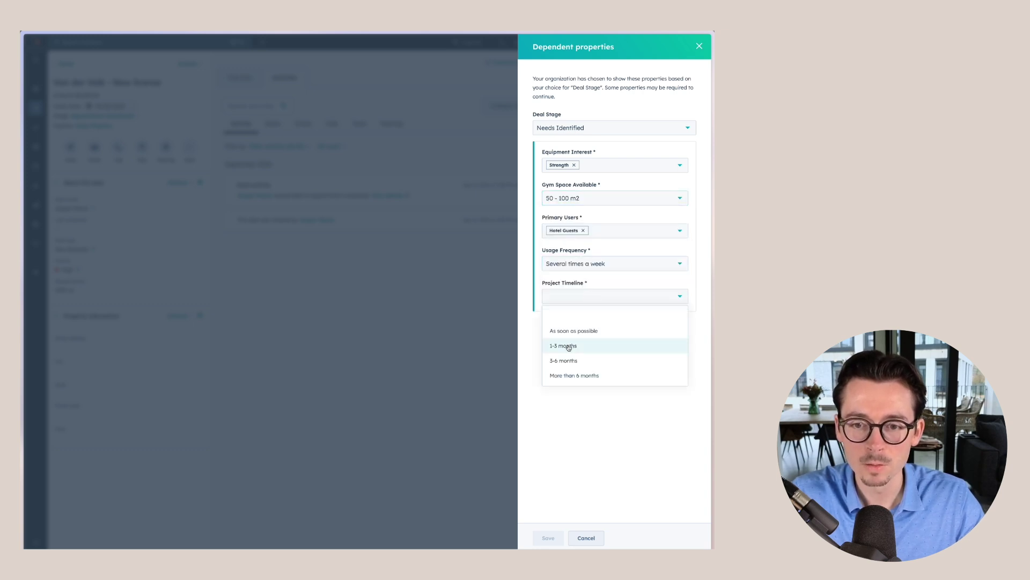
pyautogui.click(568, 347)
pyautogui.click(546, 537)
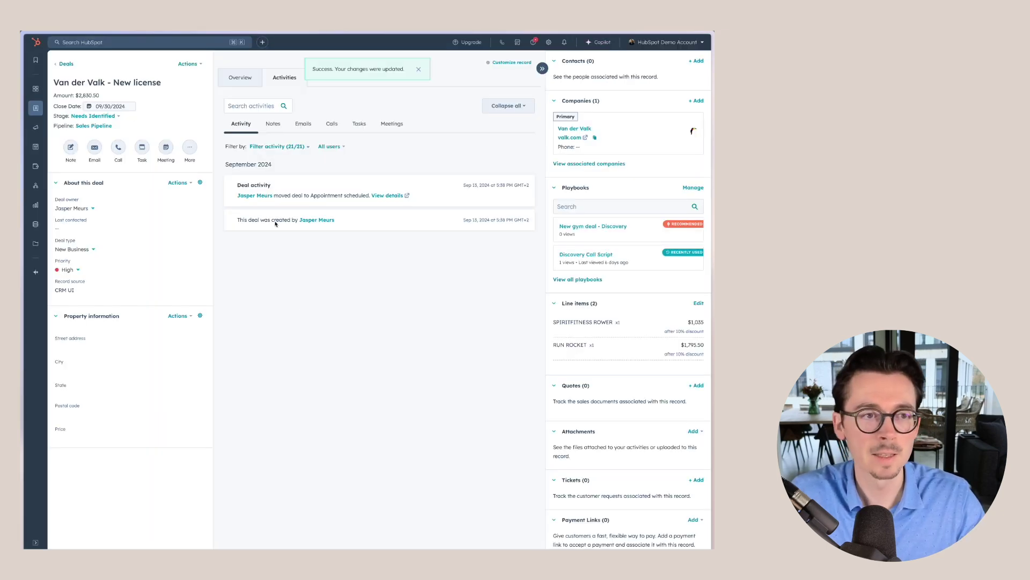
# - On the Sales Pipeline's rules, turn on Limit deal creation to specific stages
pyautogui.moveTo(24, 150)
pyautogui.click(65, 139)
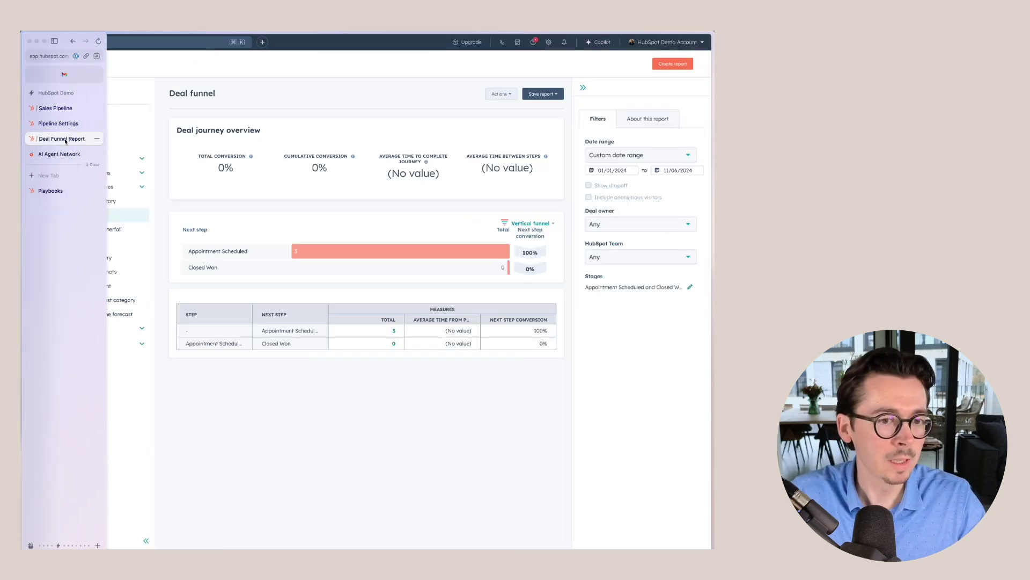
pyautogui.click(58, 123)
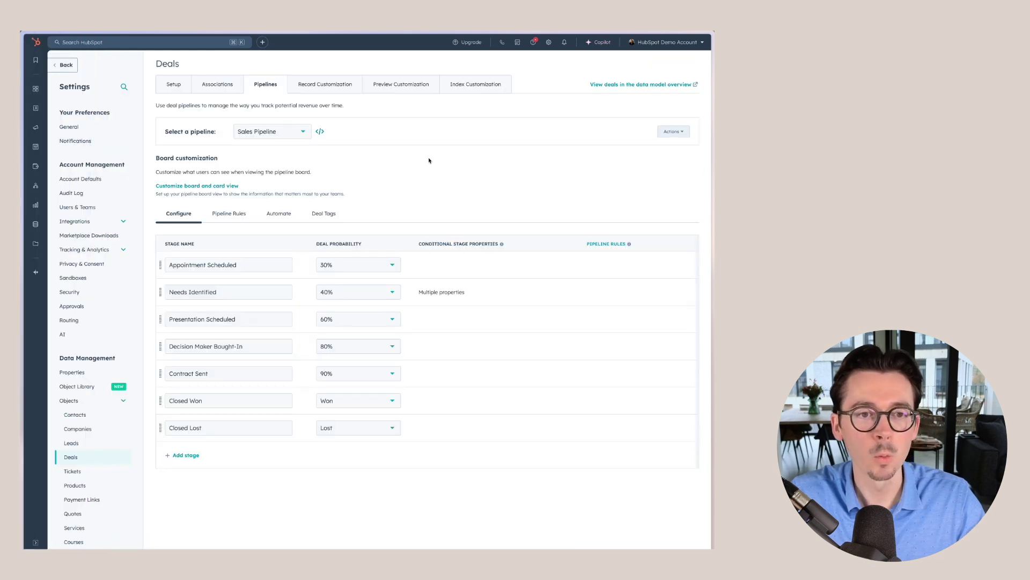
pyautogui.click(226, 215)
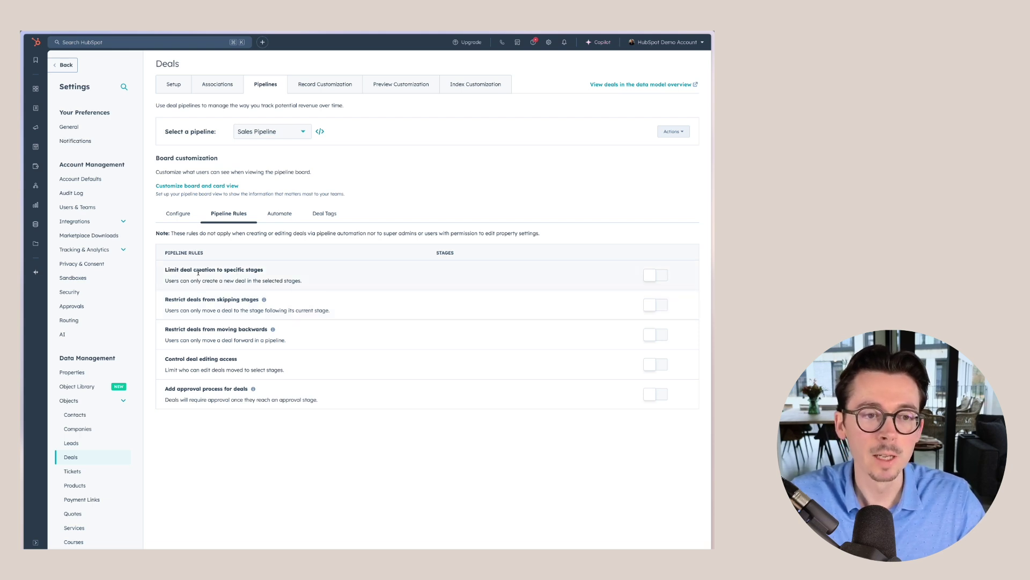
pyautogui.click(656, 276)
# - Allow new Sales Pipeline deals only in Appointment Scheduled and save the rule
pyautogui.click(504, 141)
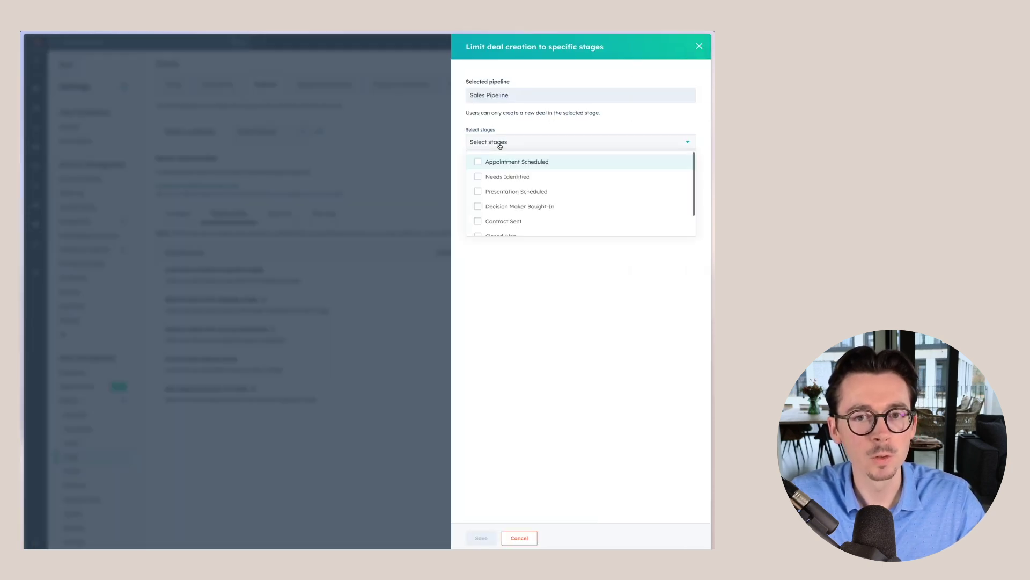
pyautogui.click(478, 162)
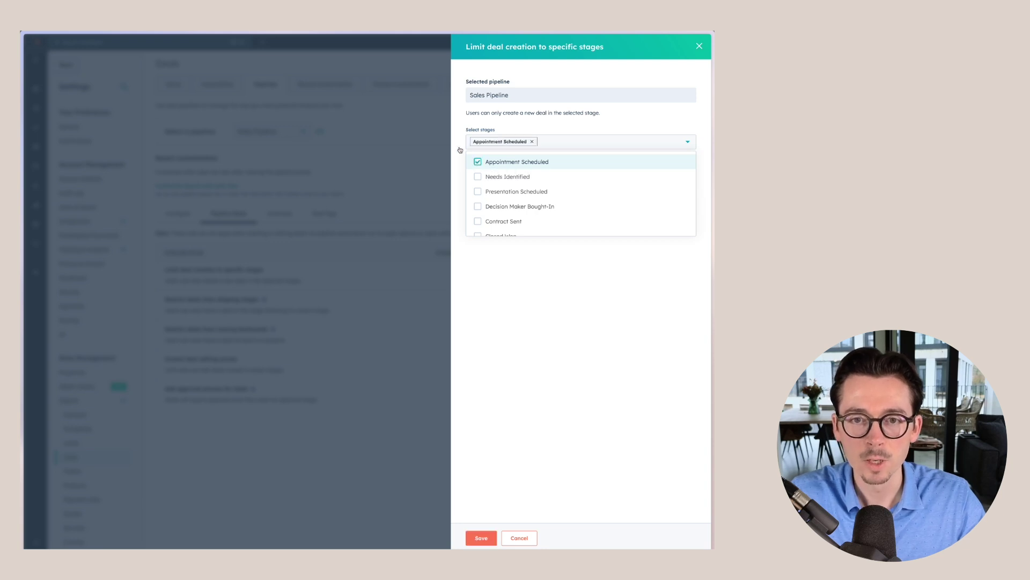
pyautogui.click(458, 148)
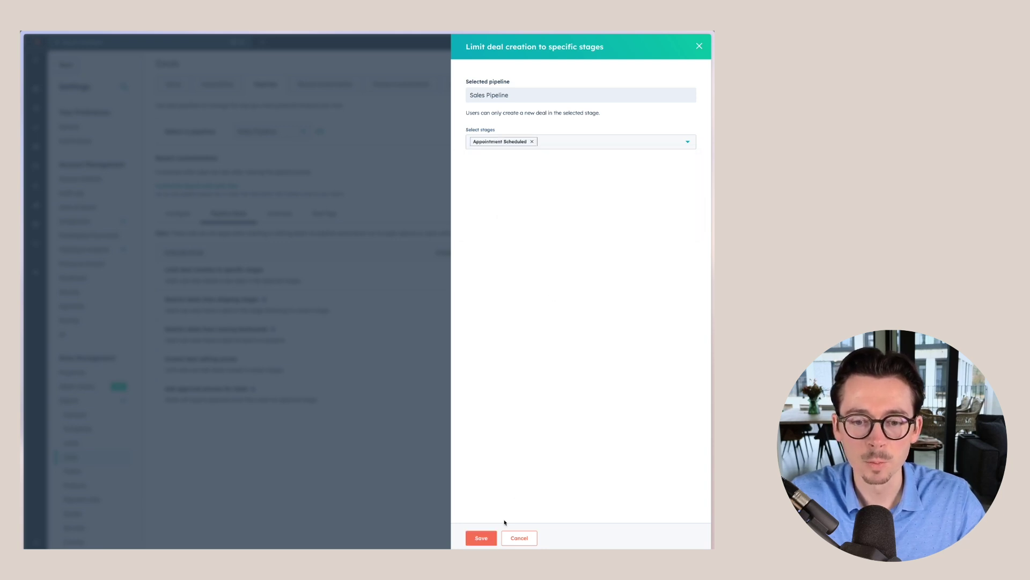
pyautogui.click(486, 538)
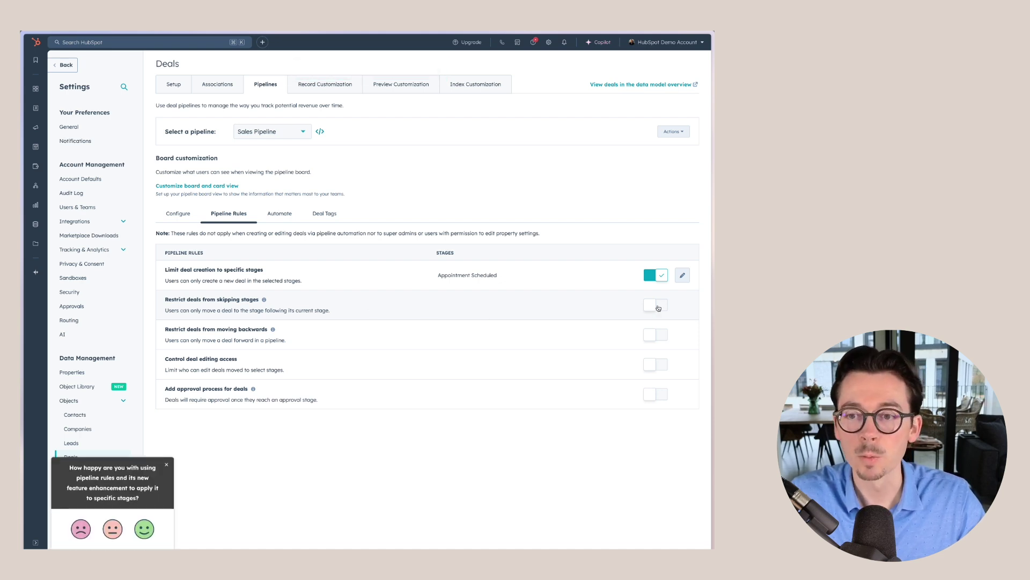
# - Enable and save the skipping-stages and moving-backwards restrictions for all stages
pyautogui.click(658, 306)
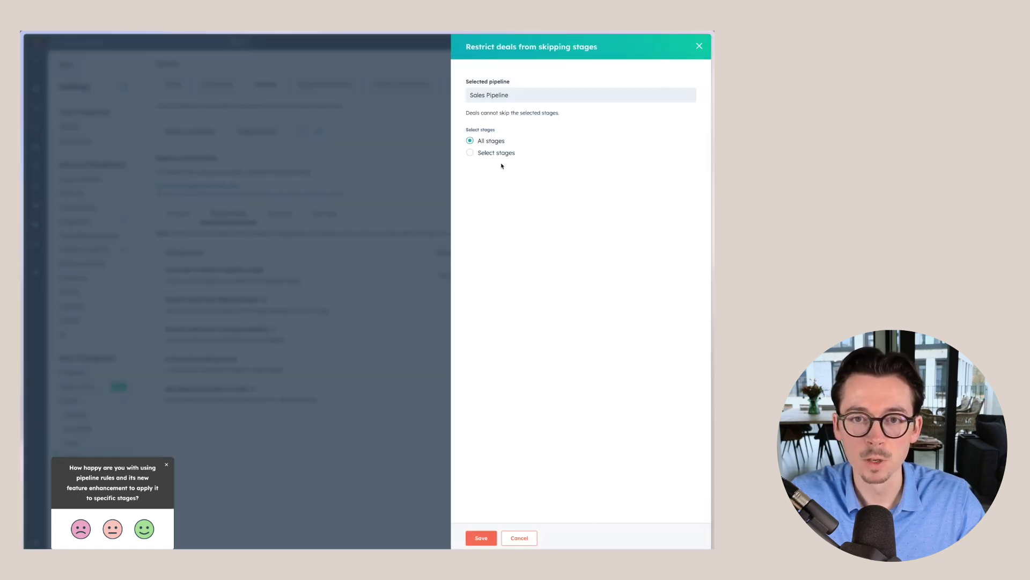
pyautogui.click(477, 538)
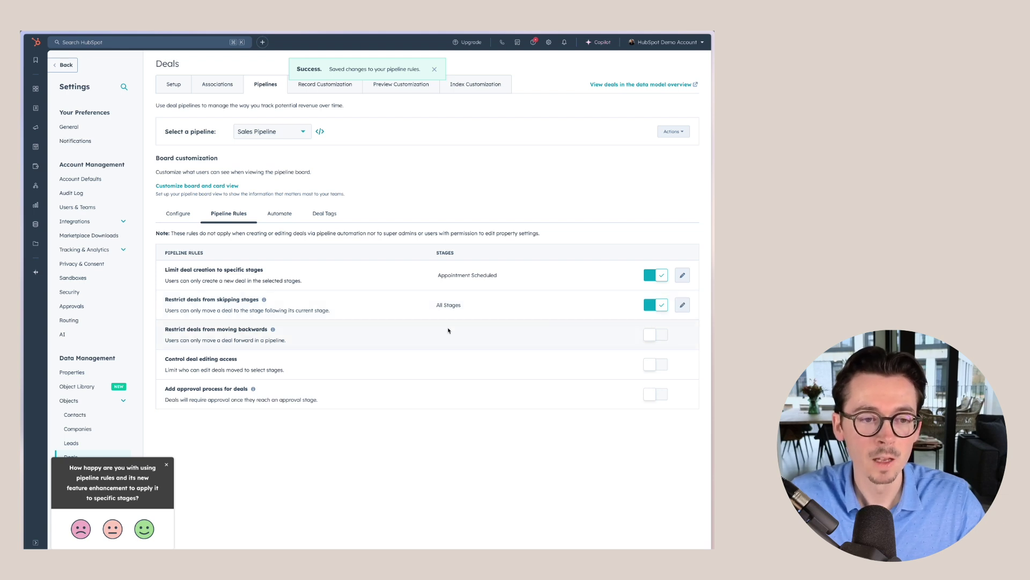
pyautogui.click(655, 334)
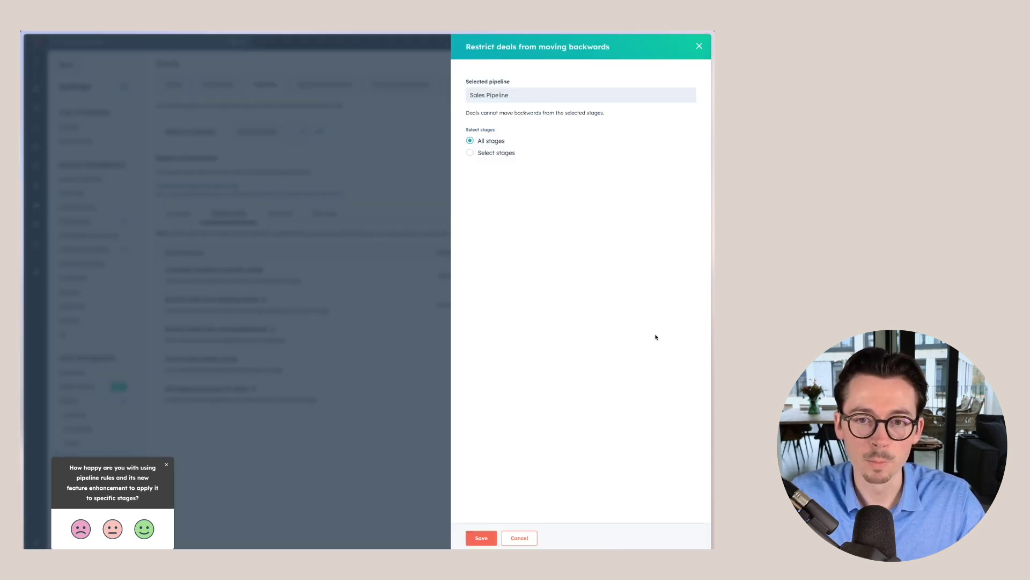
pyautogui.click(481, 537)
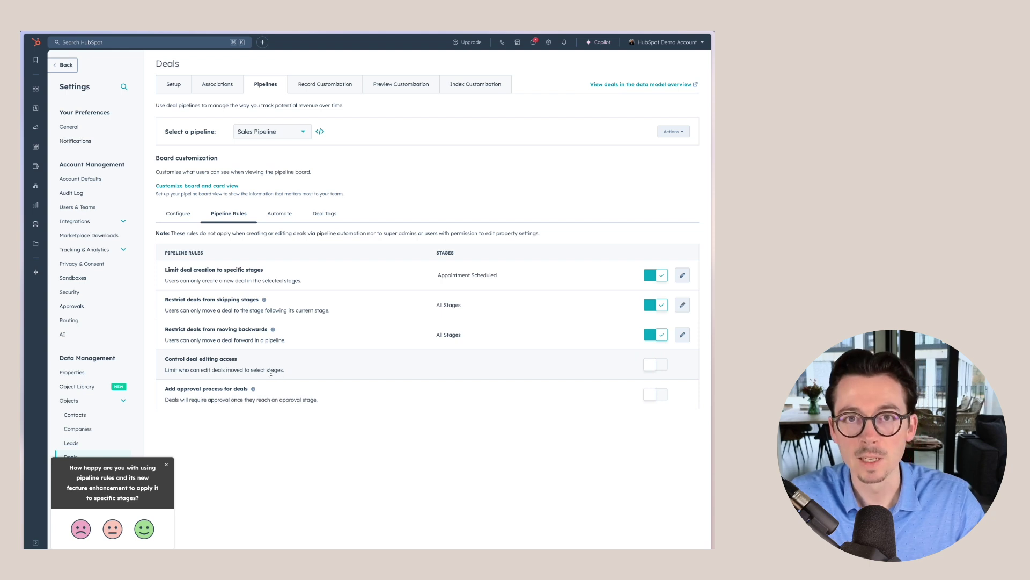
# - Read the info tooltip beside the Add approval process for deals option
pyautogui.moveTo(252, 390)
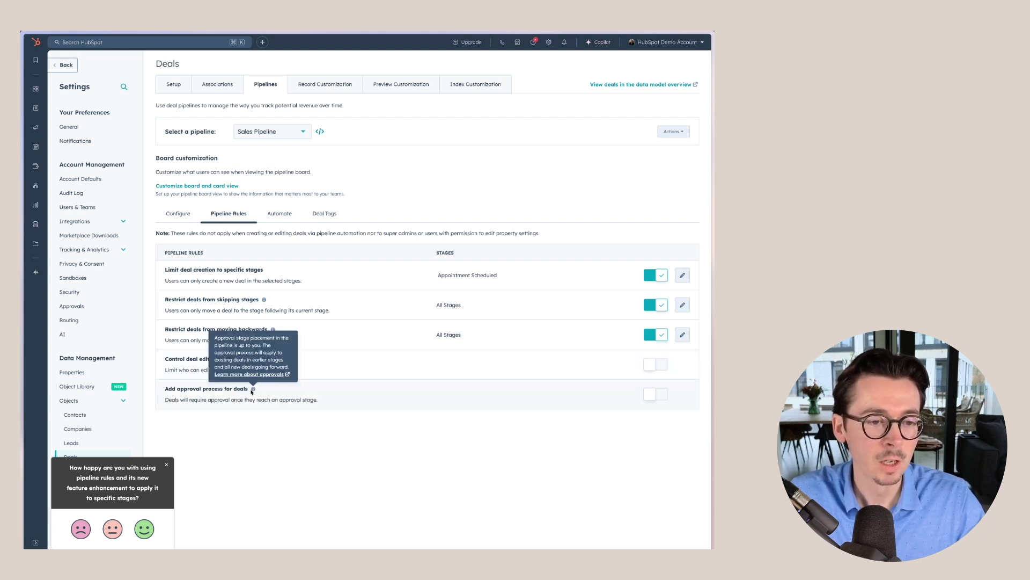